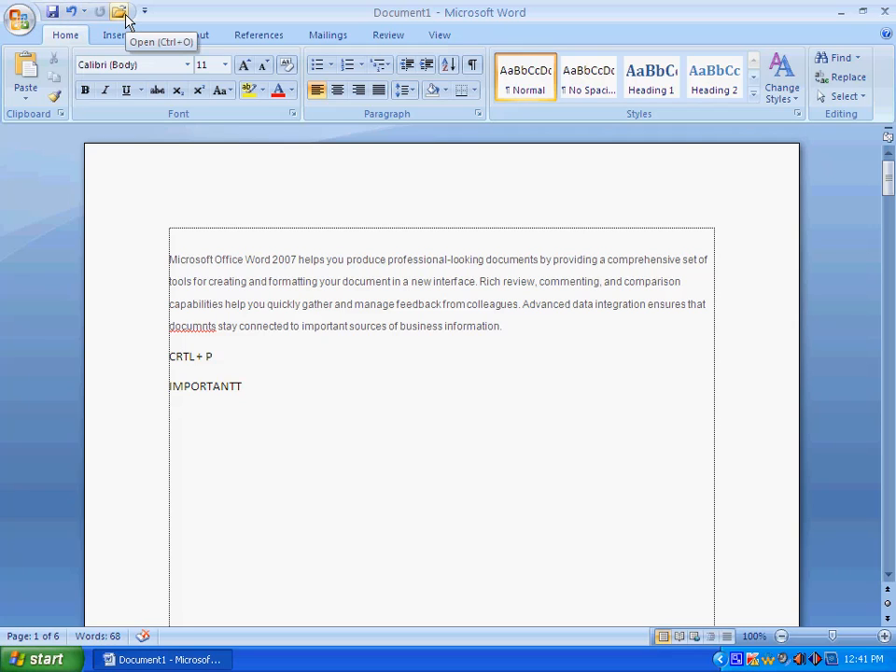
View the Quick Access Toolbar customization page through Word Options, and close it without saving.
click(18, 21)
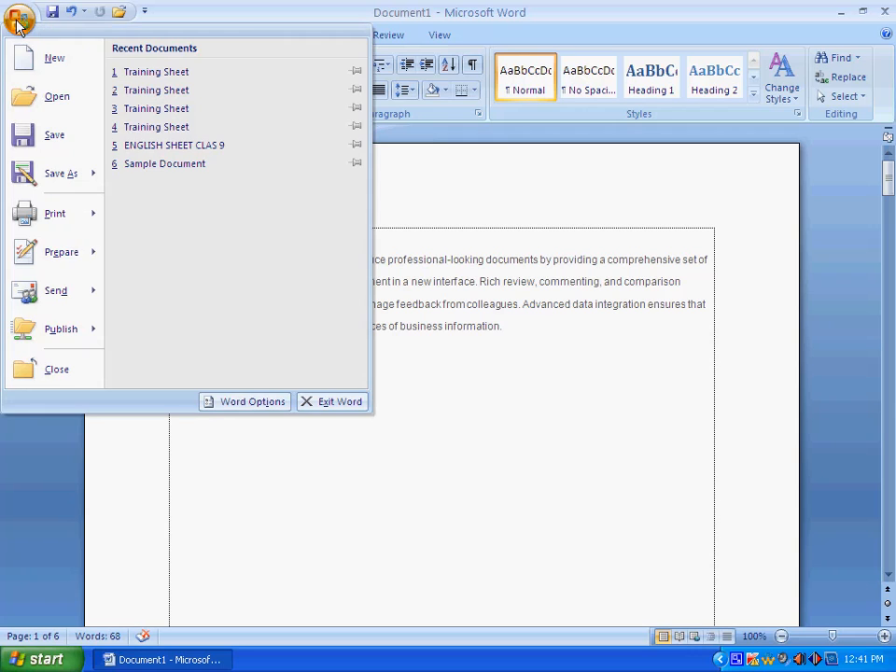
click(257, 407)
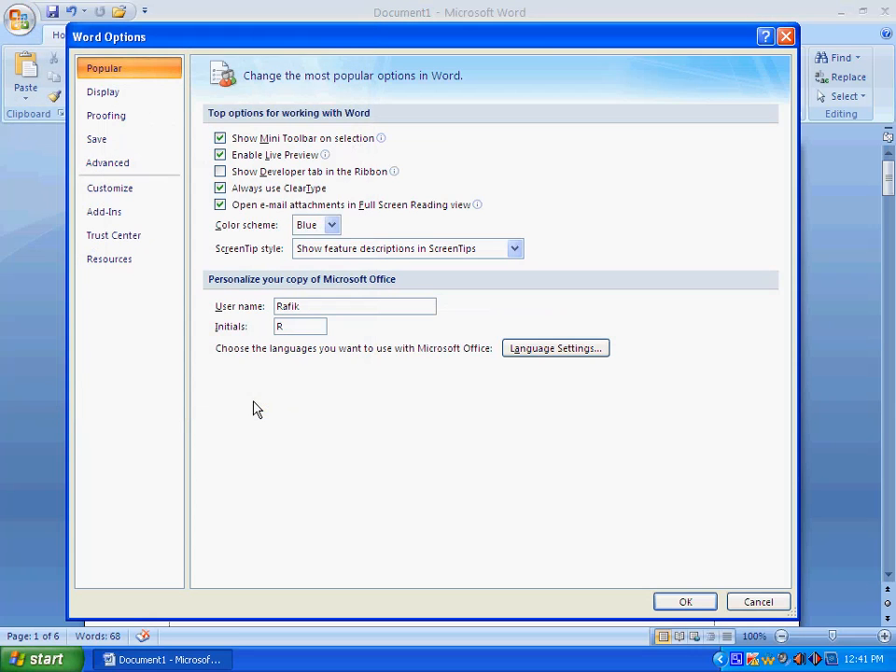
click(111, 190)
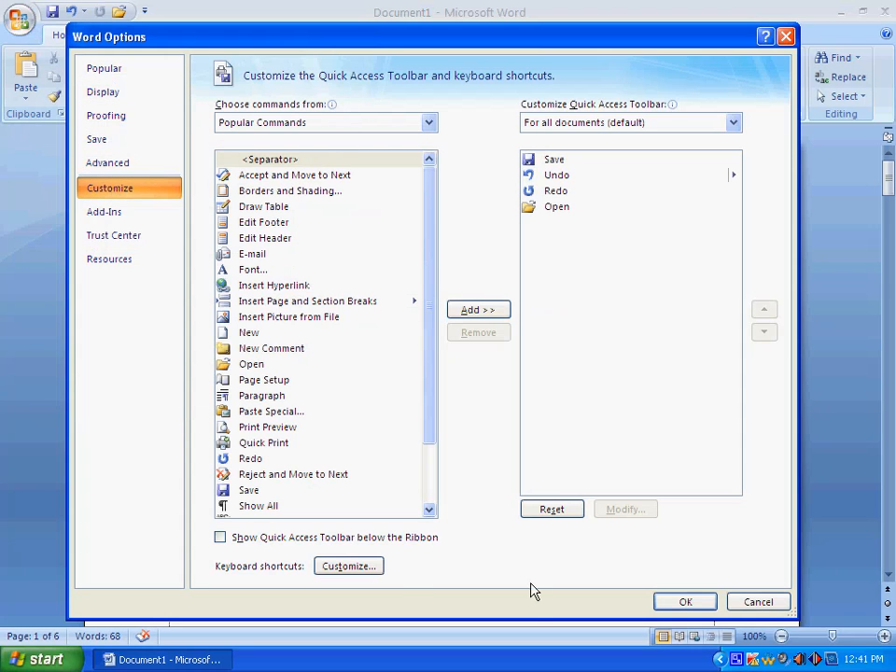
click(758, 604)
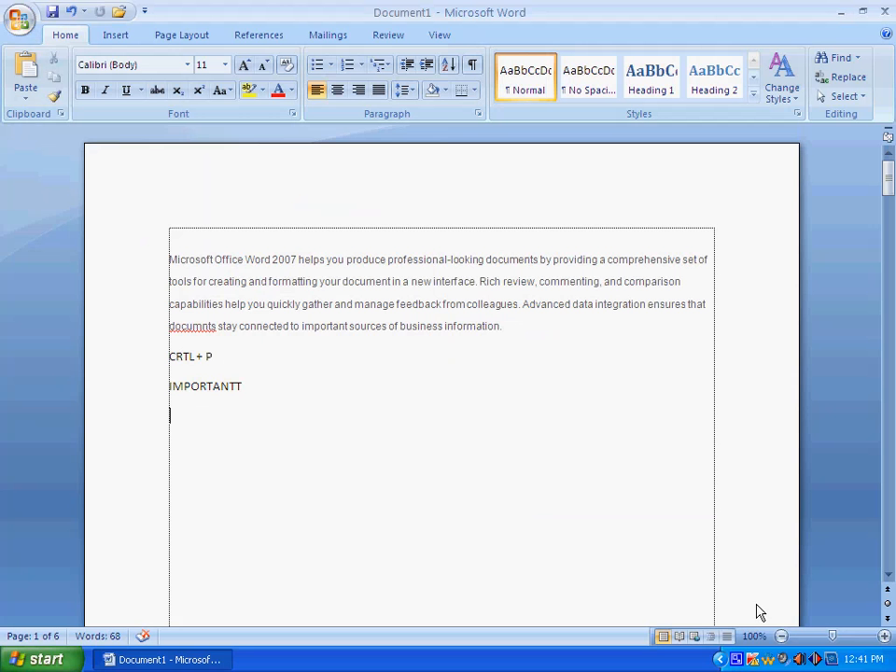
View the full command list offered by the Quick Access Toolbar's own customization choices, and close the options dialog.
click(145, 12)
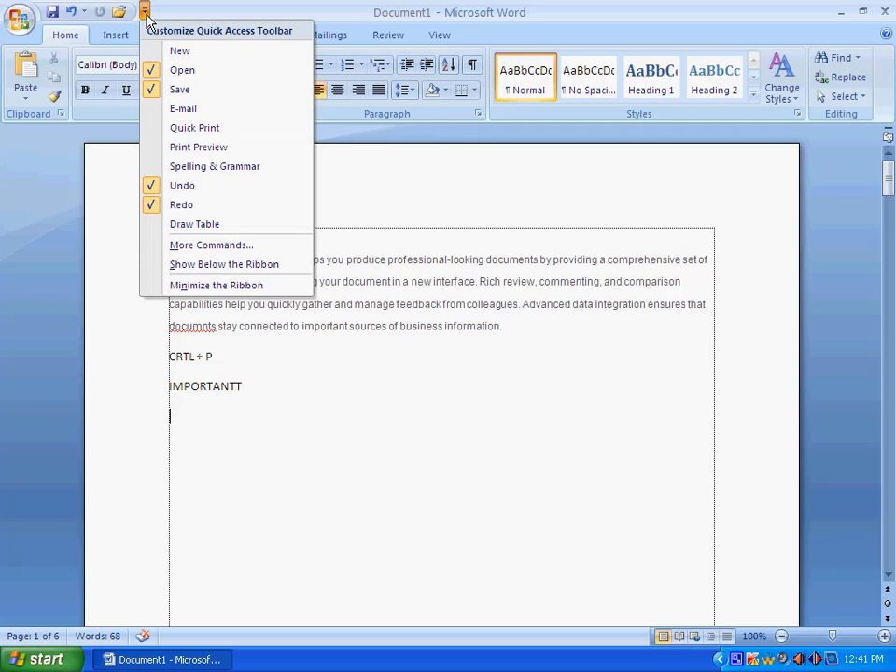
click(222, 246)
drag(378, 44, 452, 44)
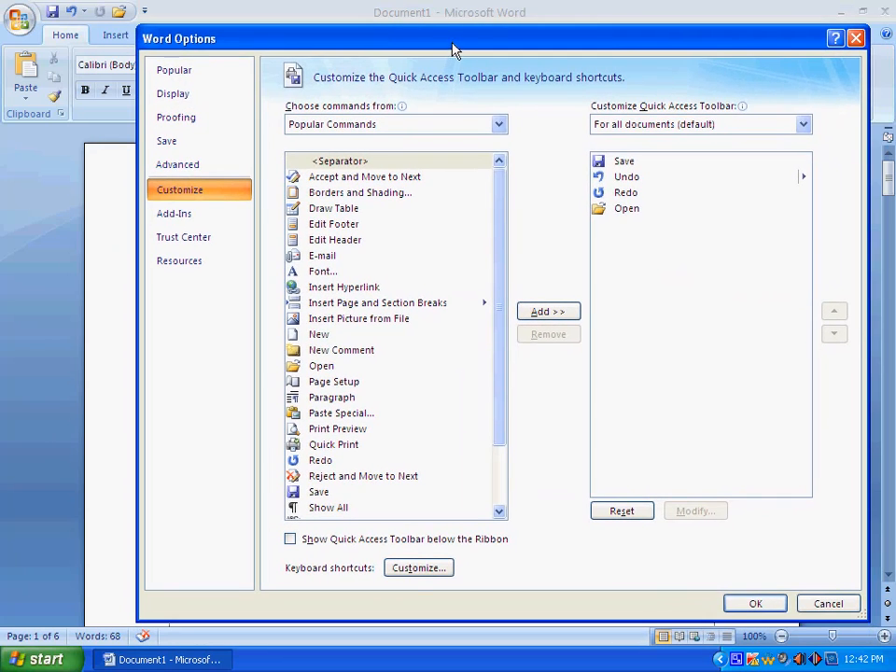
click(855, 37)
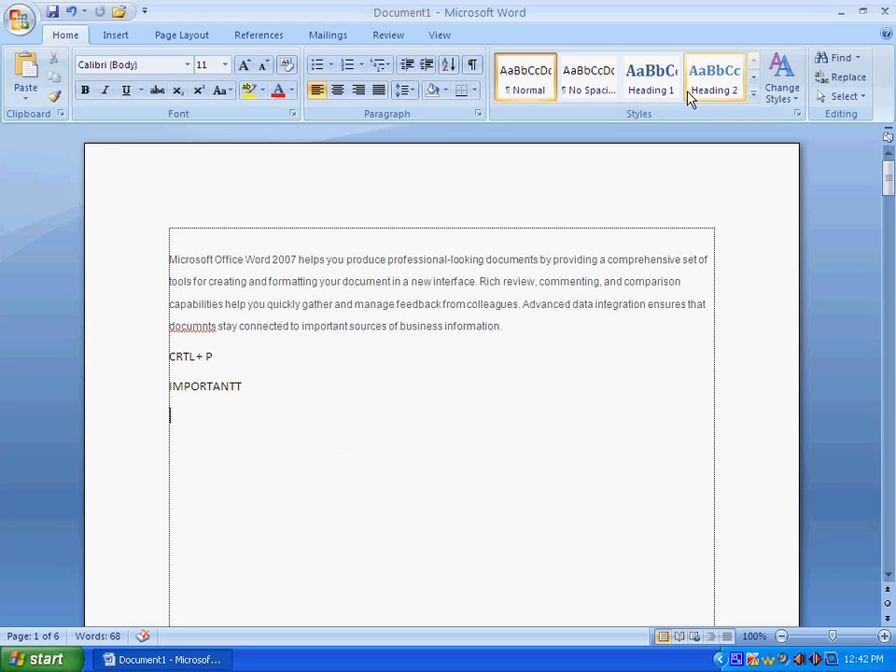
Reopen the Quick Access Toolbar customization settings from the ribbon's context options and move the dialog clear of the toolbar.
right_click(229, 17)
right_click(213, 39)
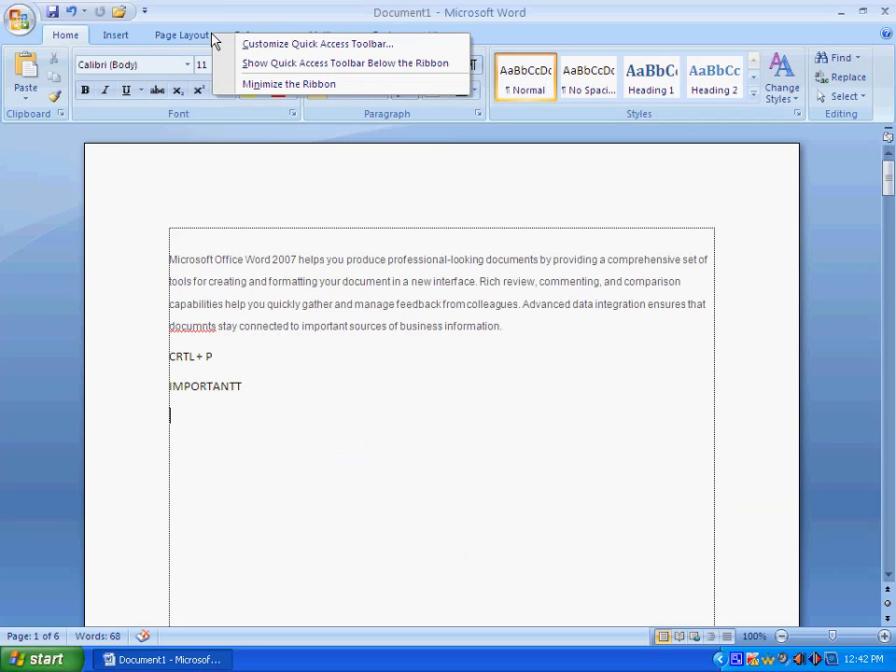
click(263, 21)
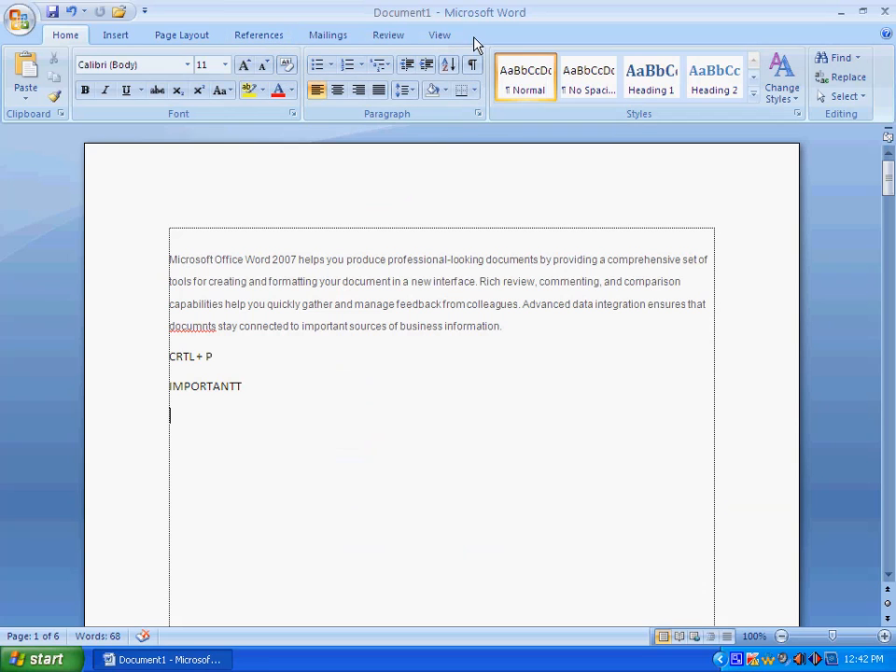
right_click(403, 40)
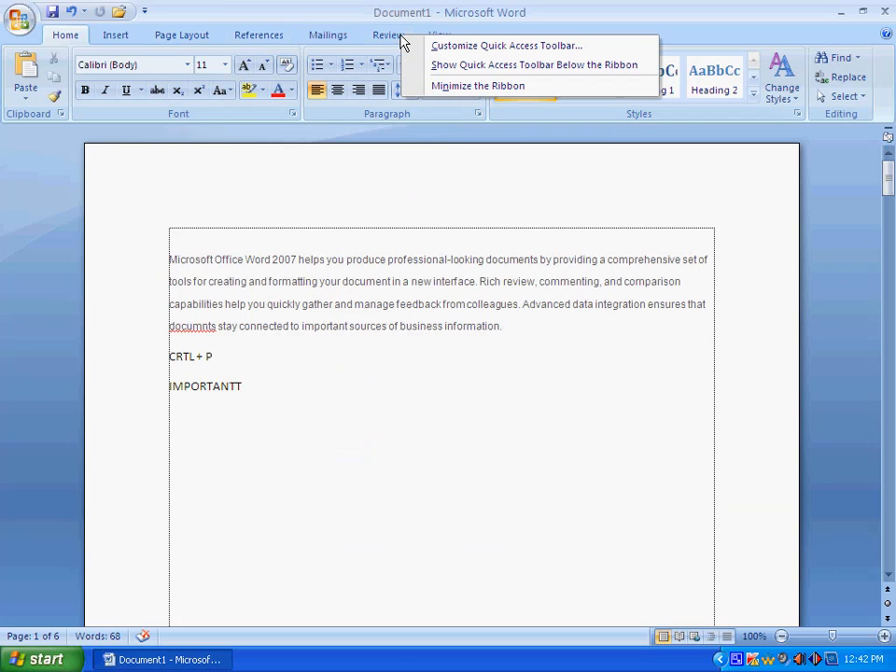
click(537, 49)
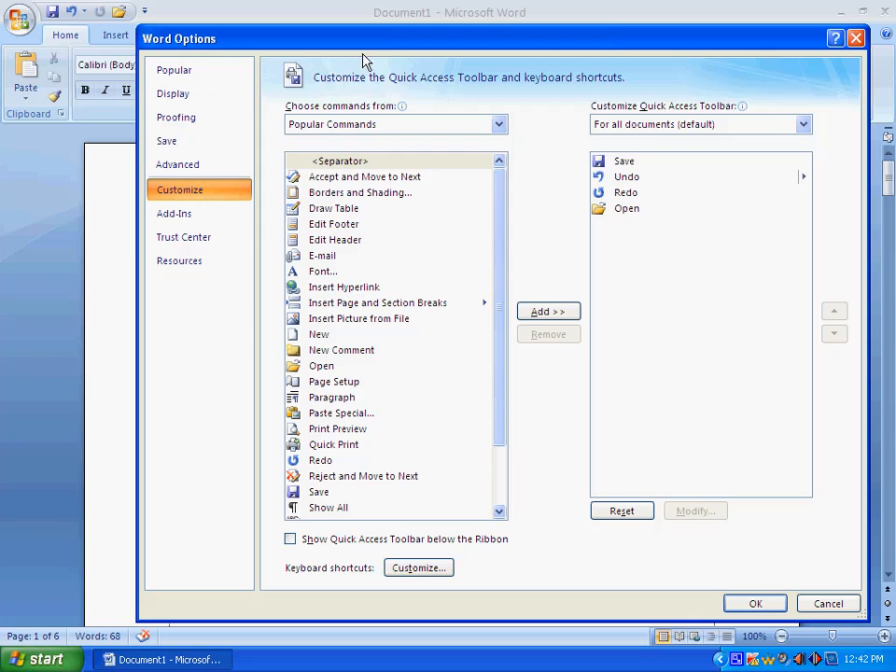
drag(383, 45, 320, 73)
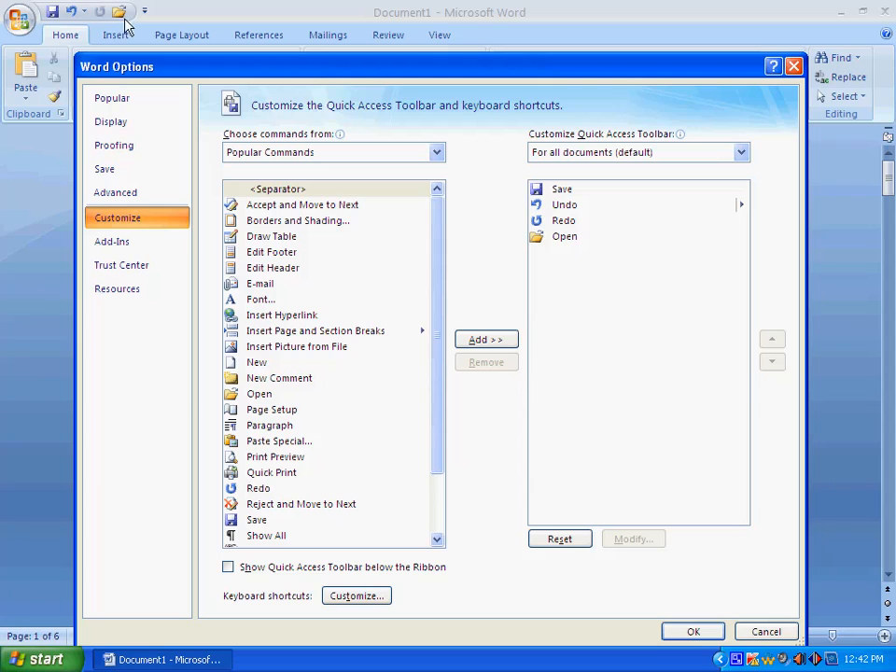
Examine the Popular Commands list for commands that can be added to the Quick Access Toolbar.
click(242, 201)
click(229, 220)
click(270, 238)
click(271, 252)
click(271, 283)
click(267, 330)
click(272, 381)
click(279, 410)
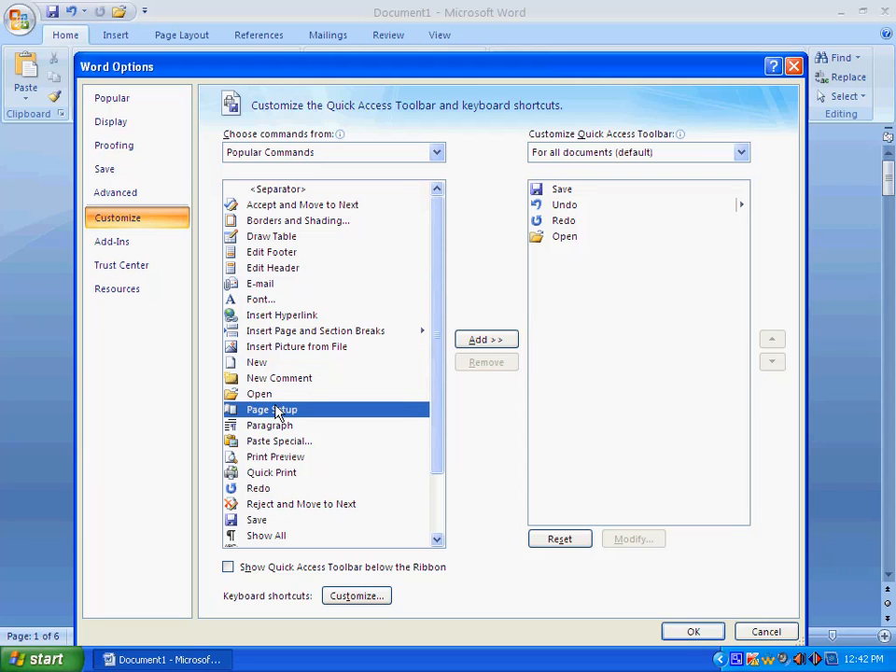
click(283, 426)
click(283, 442)
click(277, 457)
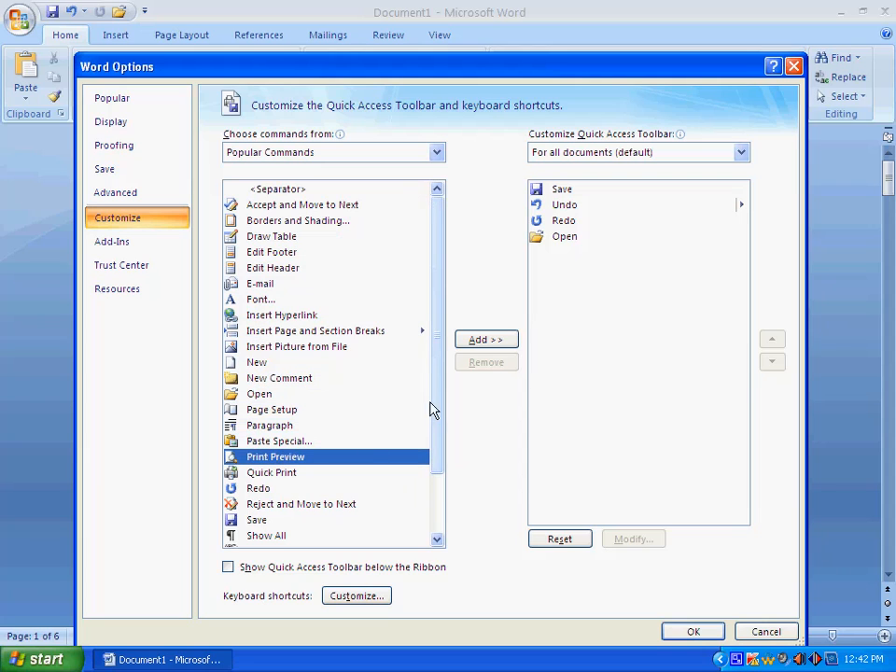
drag(432, 392, 434, 453)
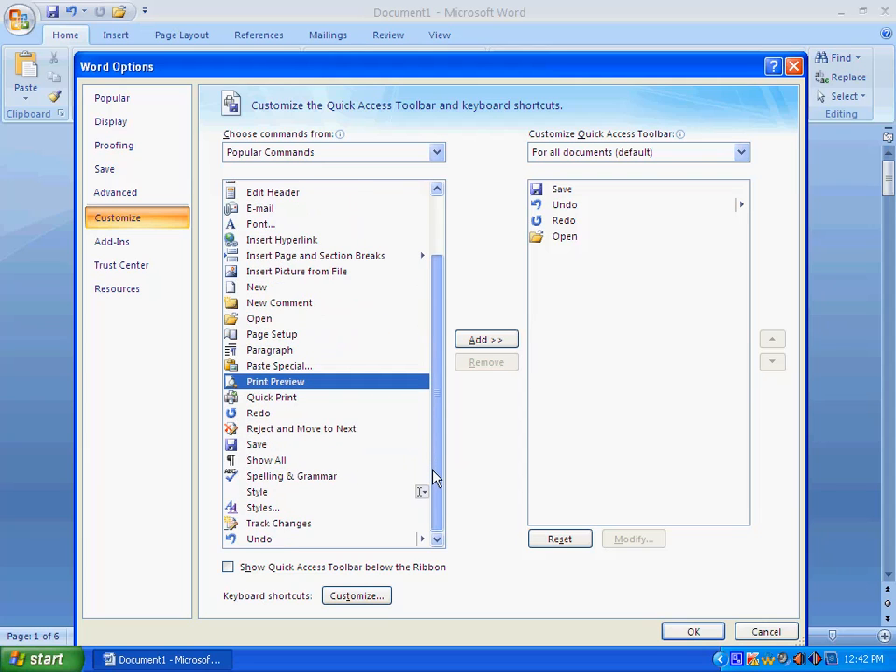
drag(432, 478, 431, 410)
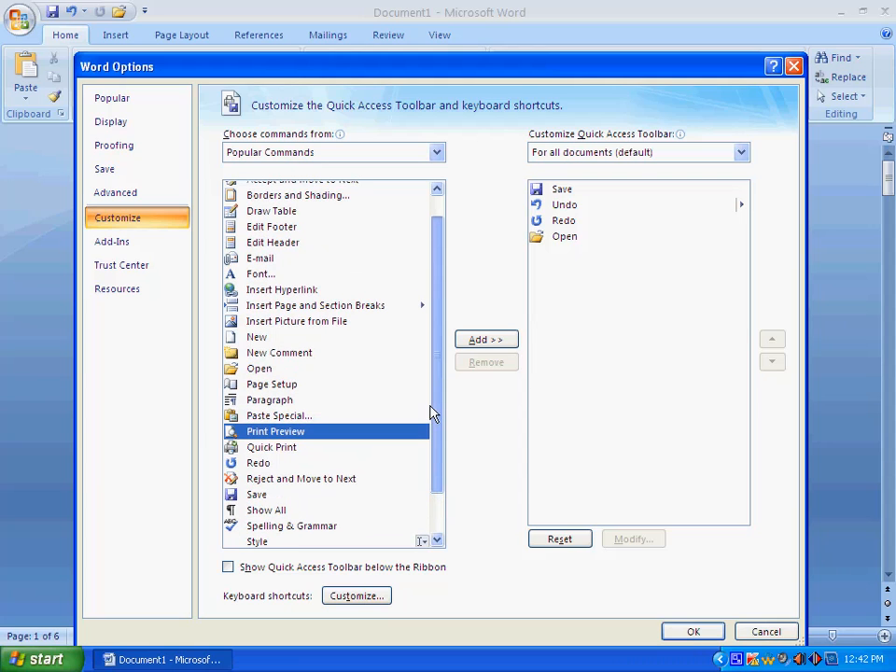
Add the Page Setup command to the Quick Access Toolbar list.
click(275, 386)
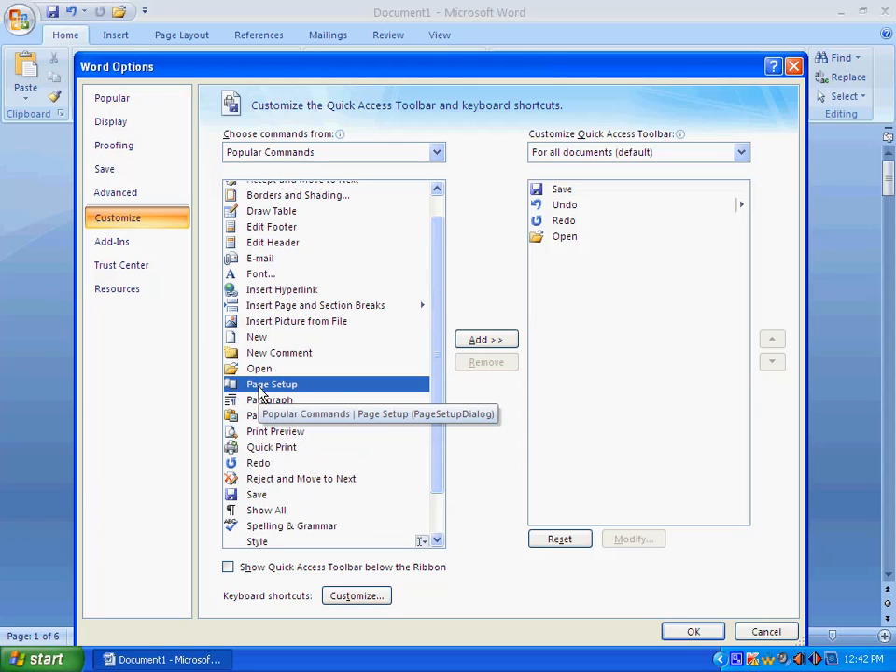
click(487, 342)
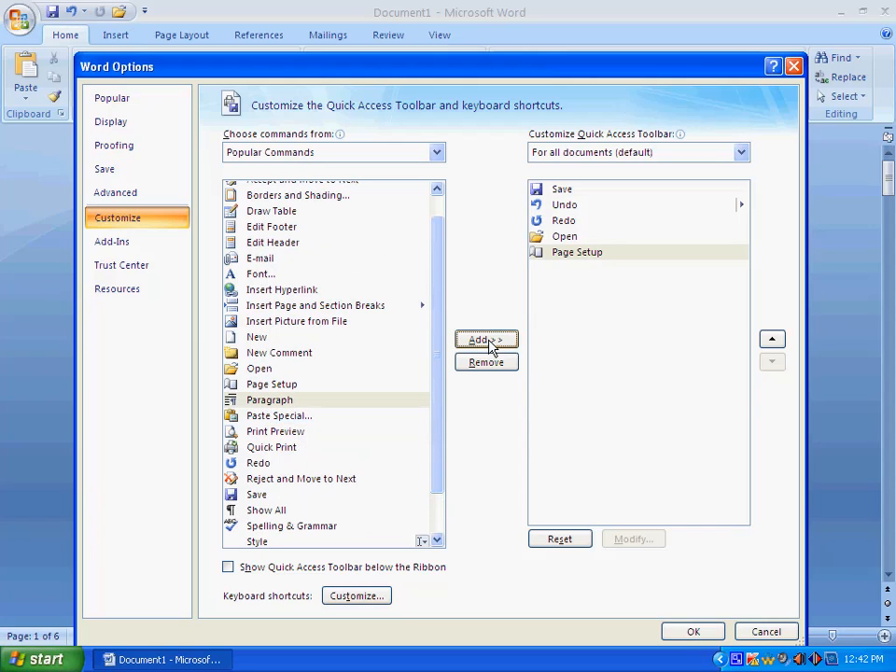
Move Page Setup up to the first place in the Quick Access Toolbar list, above Save.
click(575, 254)
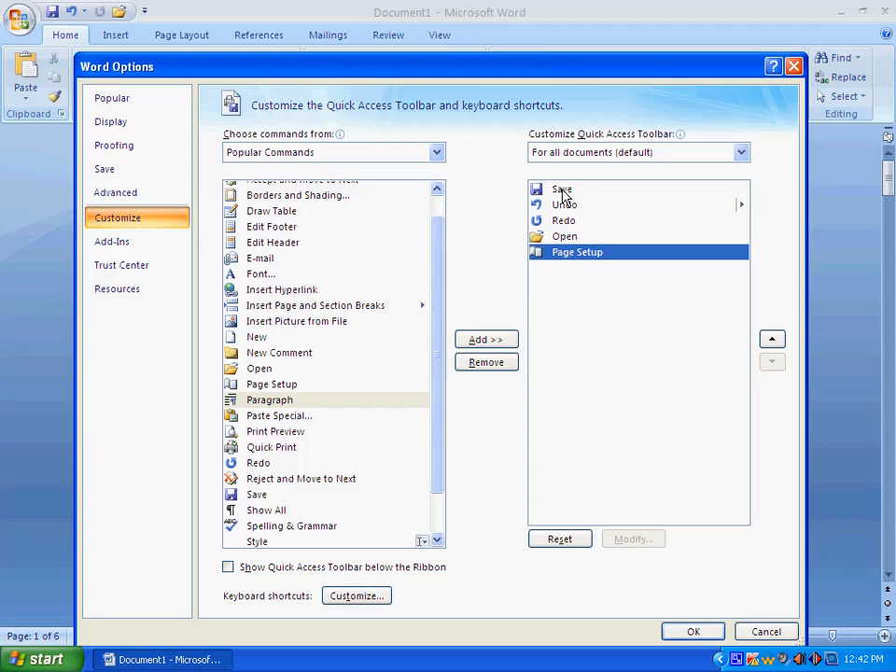
click(771, 341)
click(772, 342)
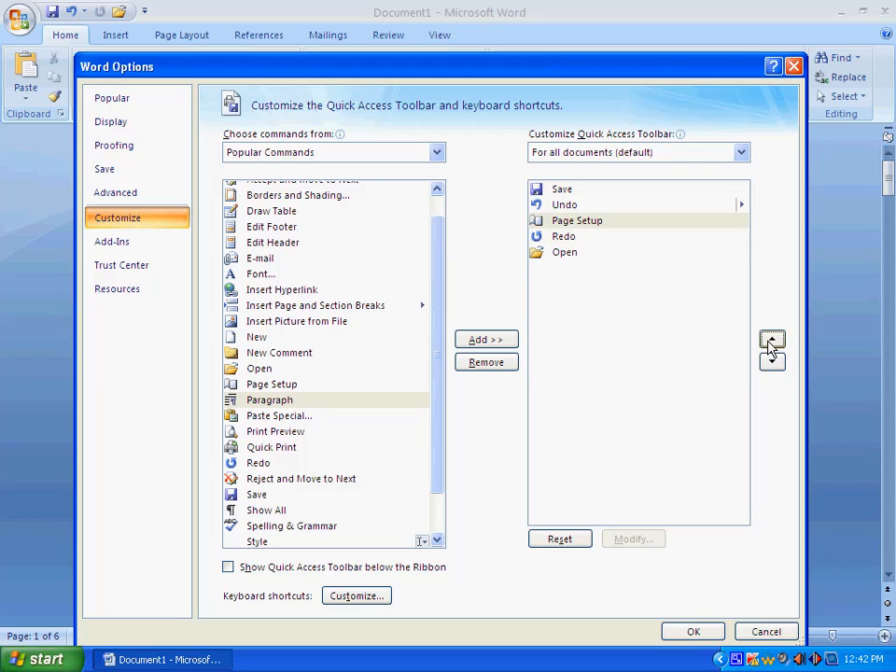
click(772, 342)
click(771, 342)
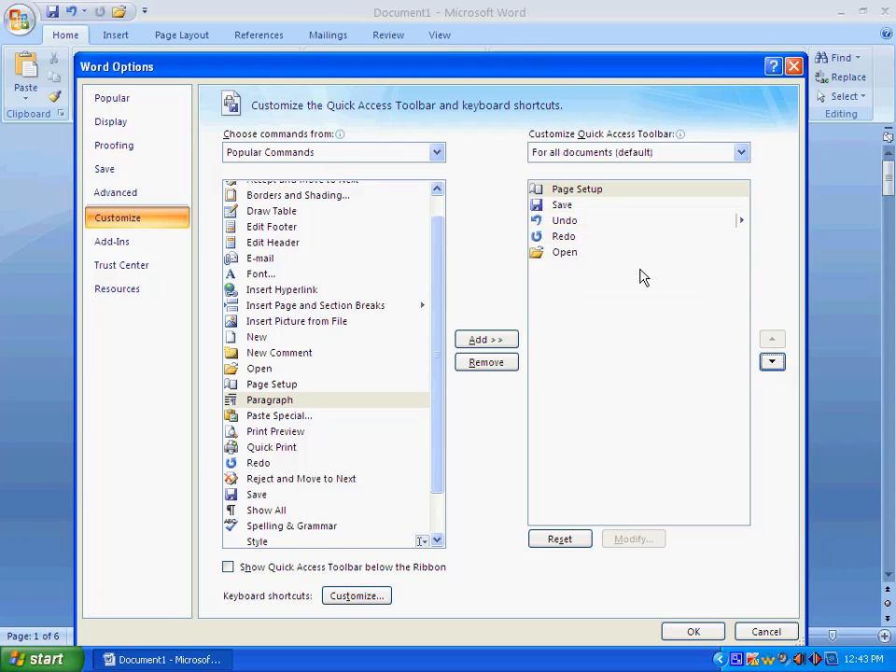
Move Page Setup back down to the last place in the Quick Access Toolbar list, below Open.
click(589, 194)
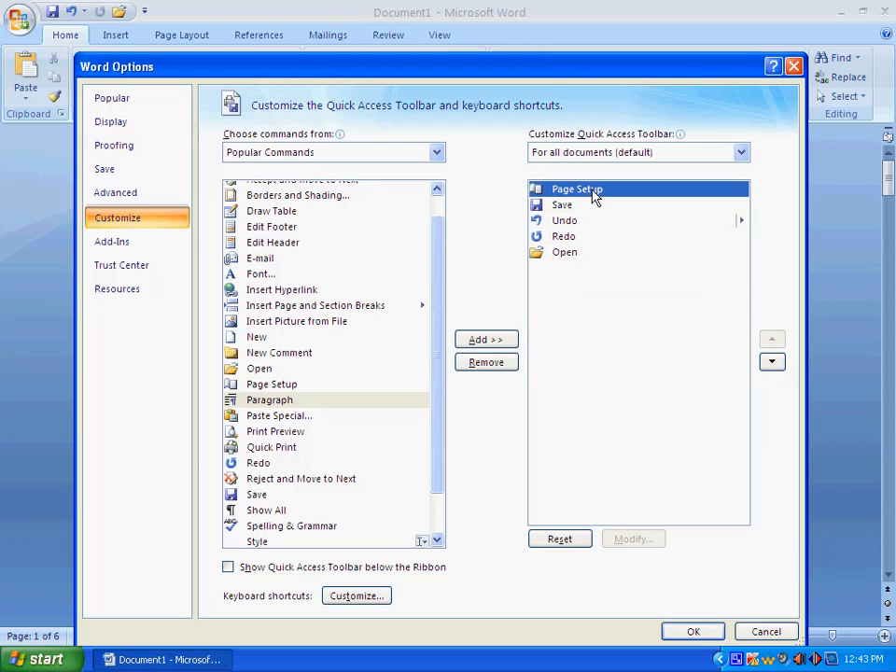
click(778, 370)
click(778, 370)
click(778, 370)
click(778, 369)
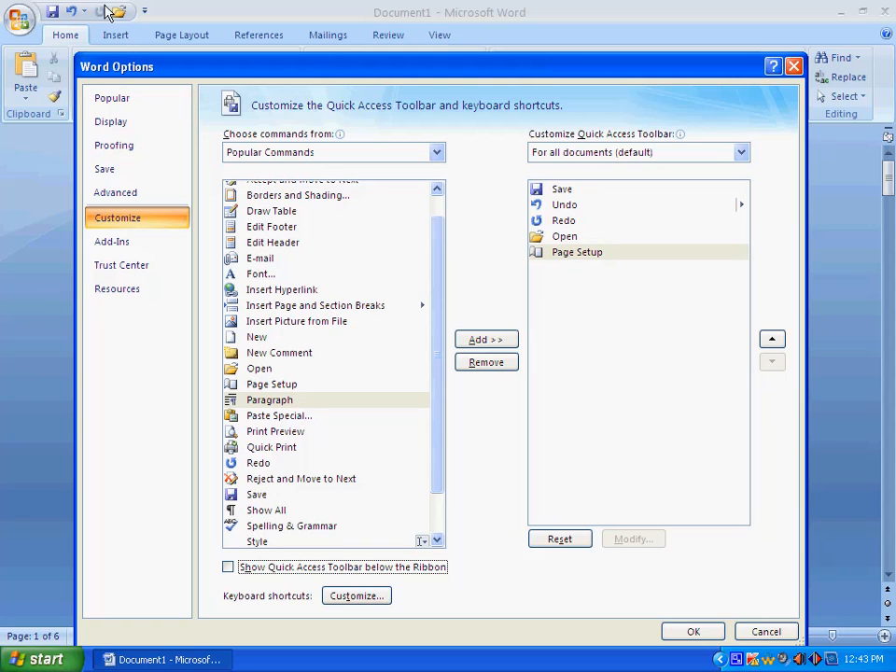
Add the Font and New commands from Popular Commands to the end of the Quick Access Toolbar list.
click(256, 274)
click(467, 341)
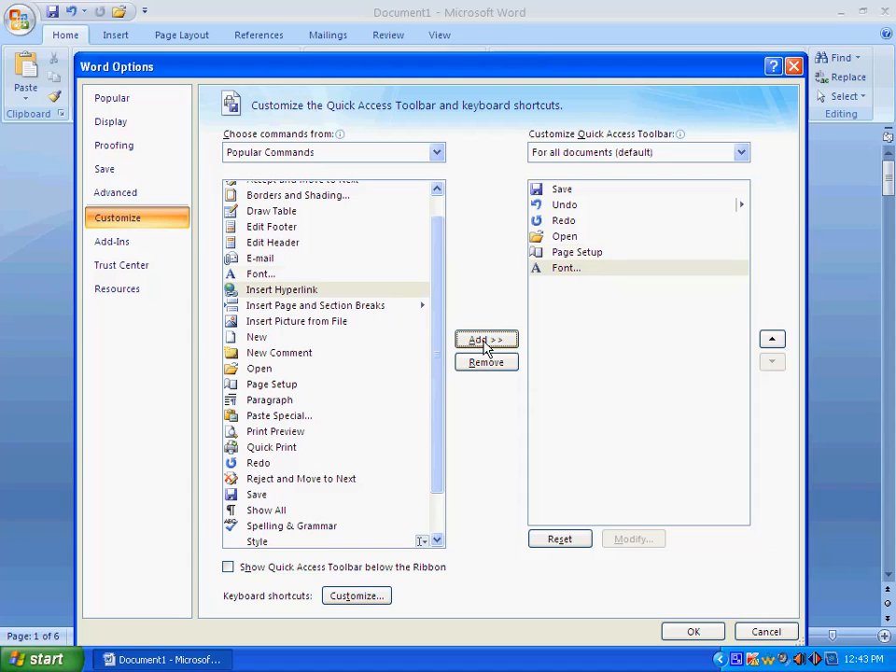
scroll(432, 427, down, 1)
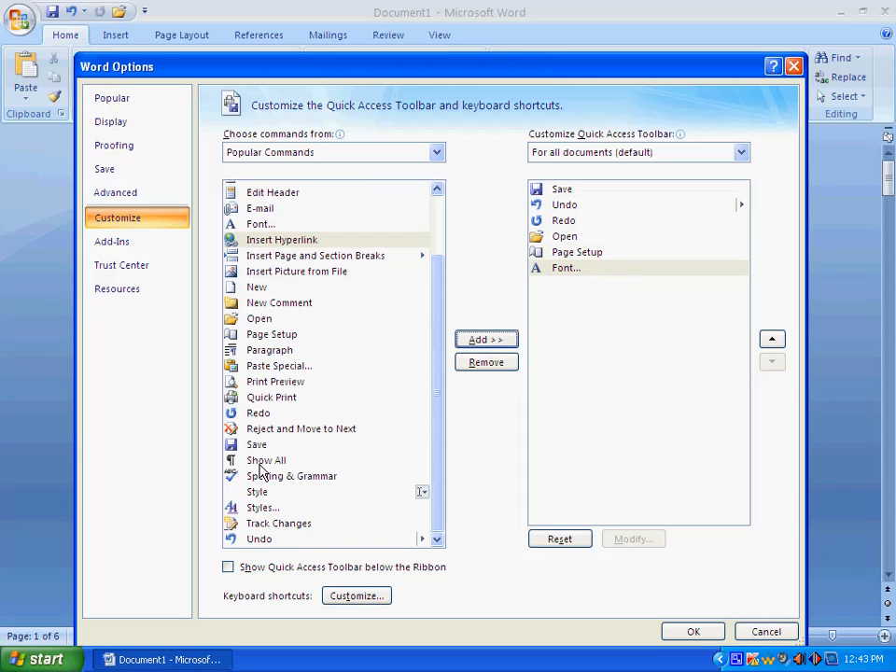
click(263, 541)
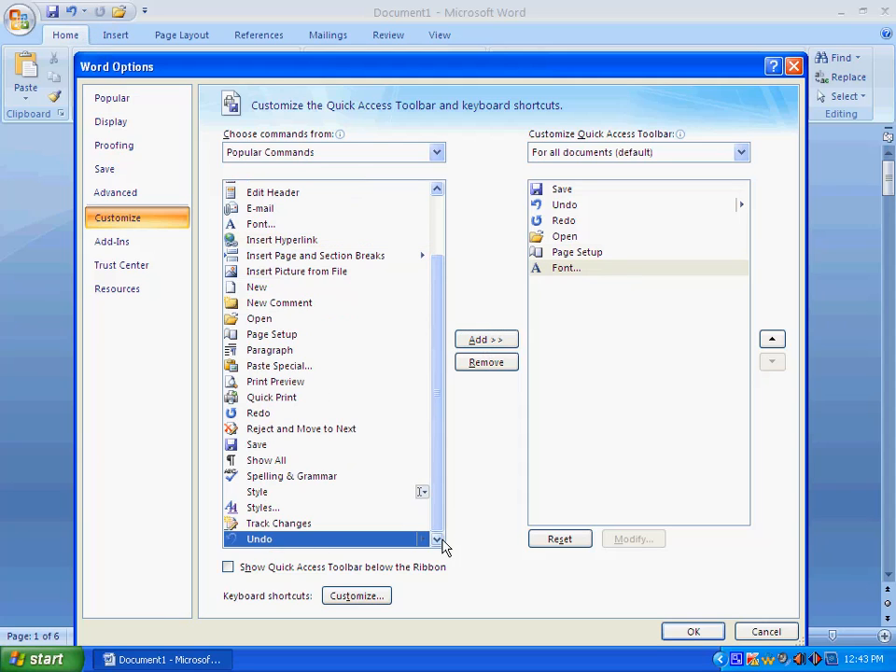
click(282, 354)
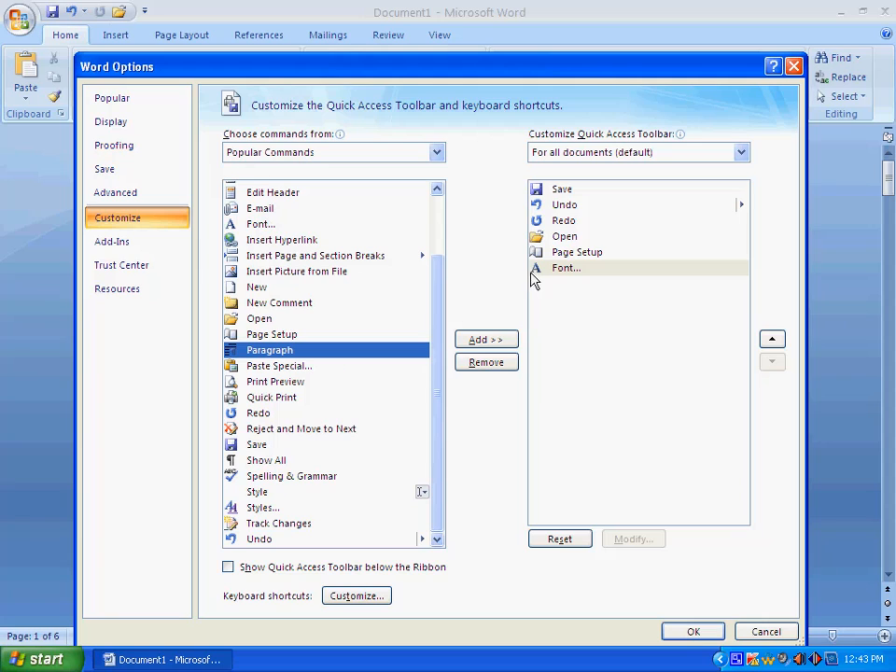
click(274, 290)
click(491, 340)
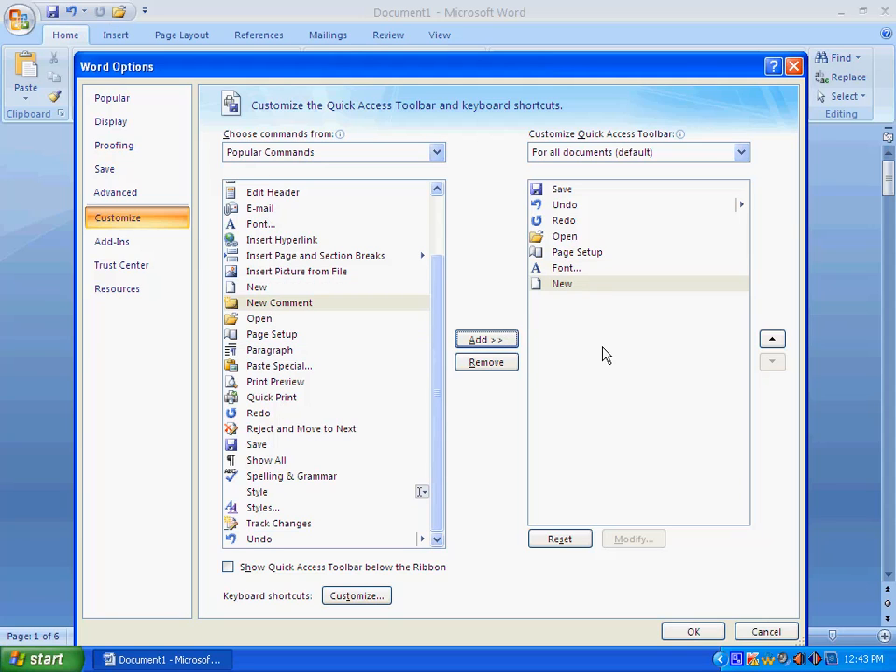
Switch the command source to Commands Not in the Ribbon and examine the available commands.
click(407, 153)
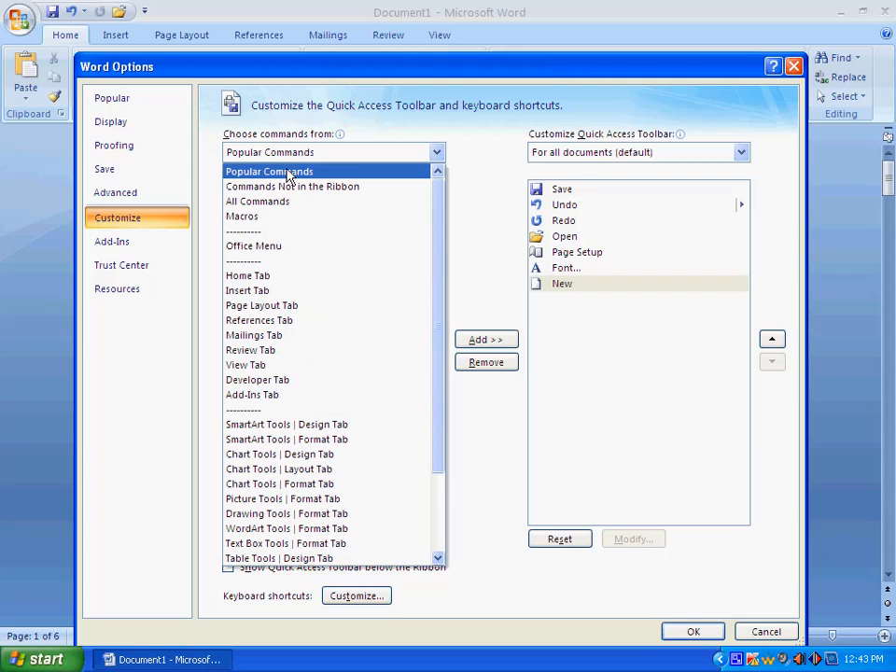
click(334, 193)
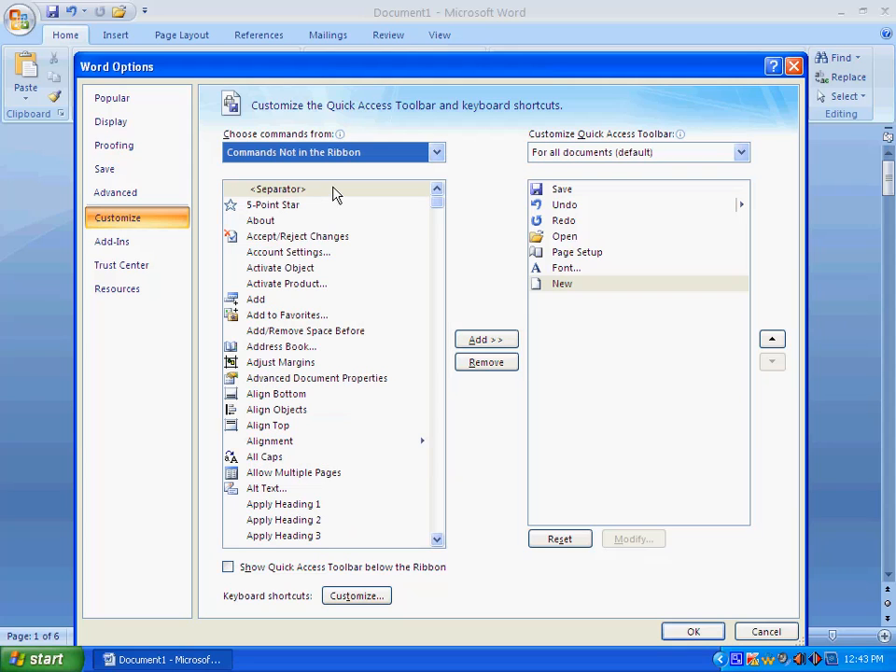
click(251, 204)
click(267, 334)
click(273, 427)
click(281, 504)
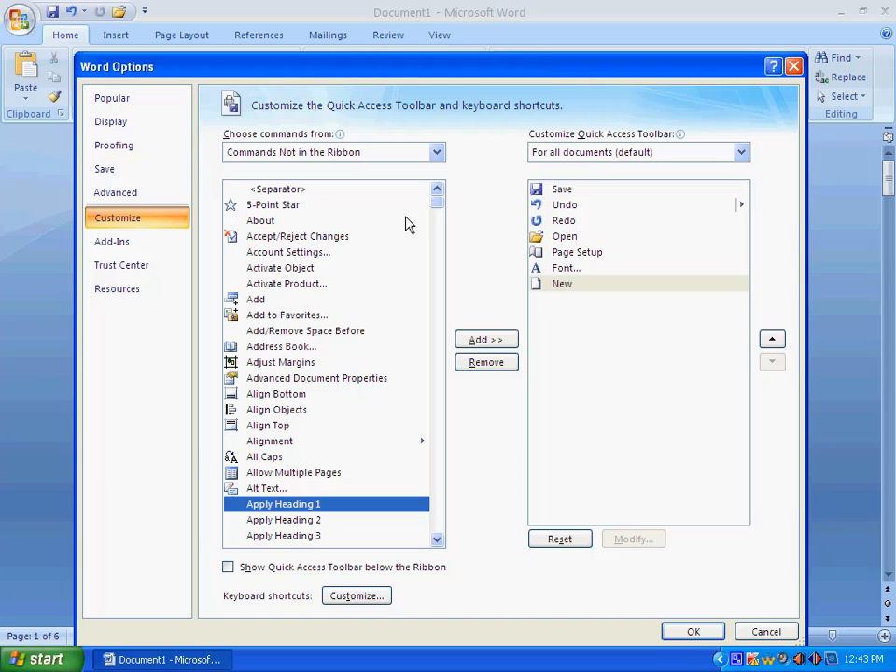
drag(439, 213, 402, 187)
Switch the command source to All Commands and examine the available commands.
click(354, 157)
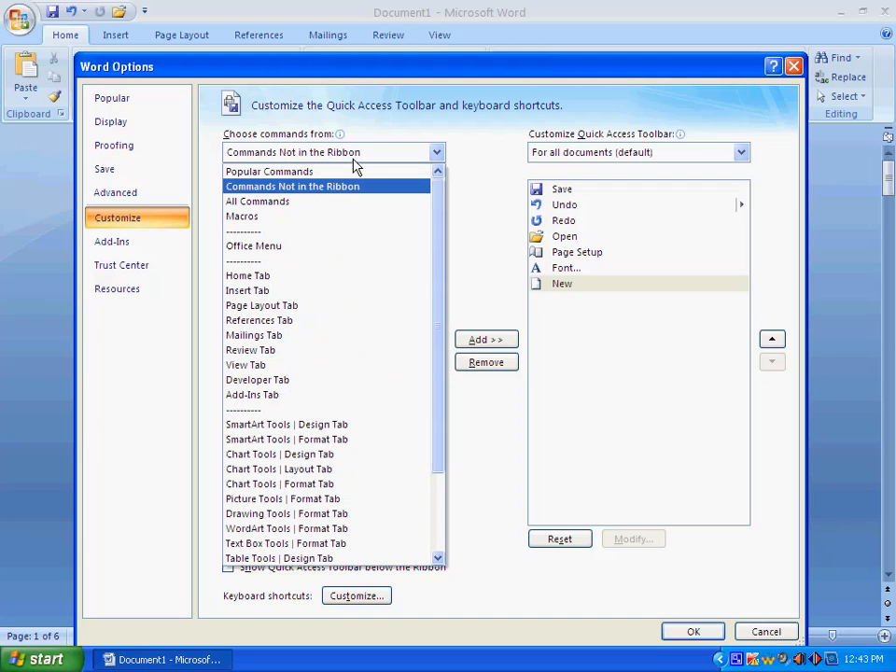
click(320, 202)
click(250, 207)
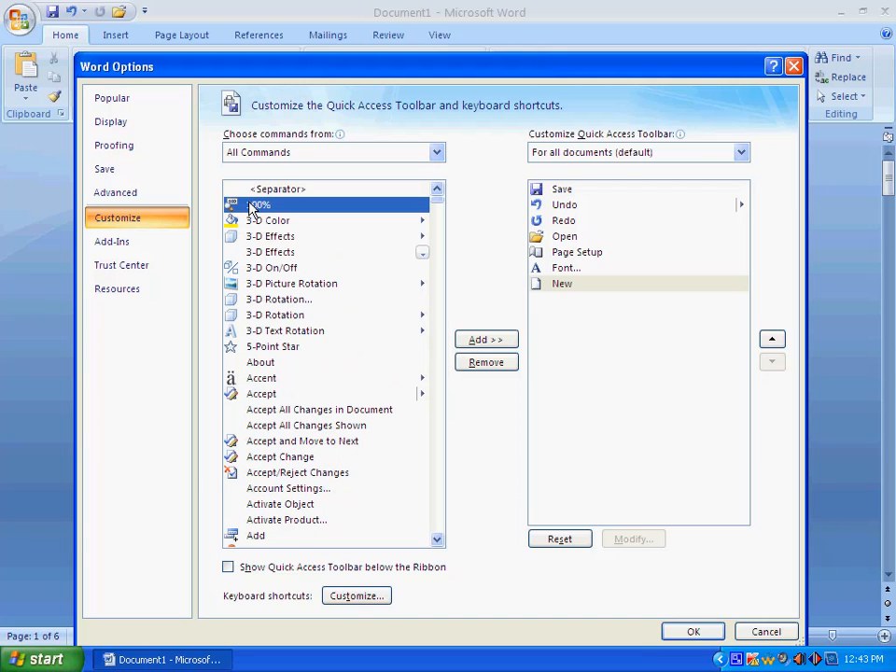
click(276, 224)
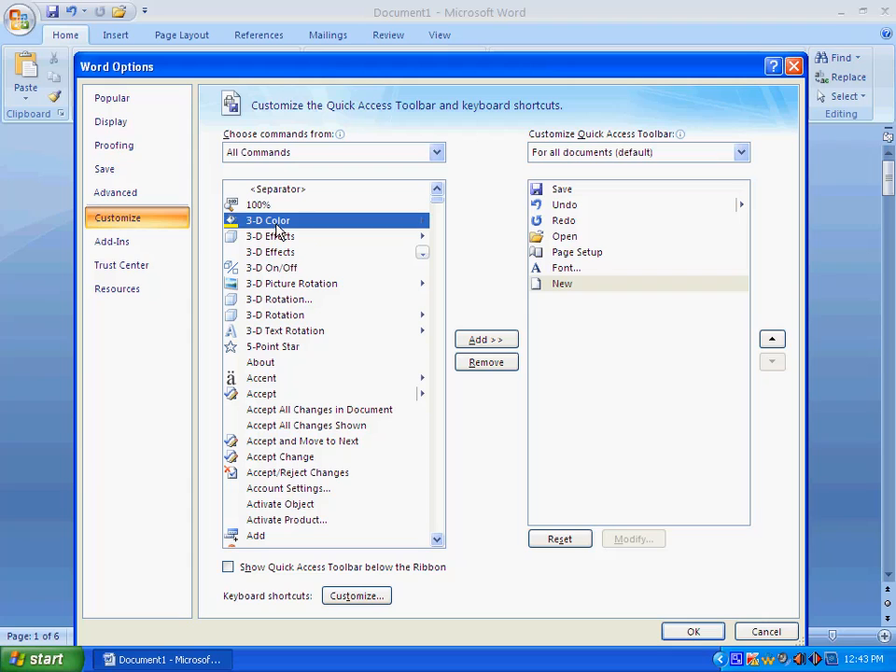
click(293, 425)
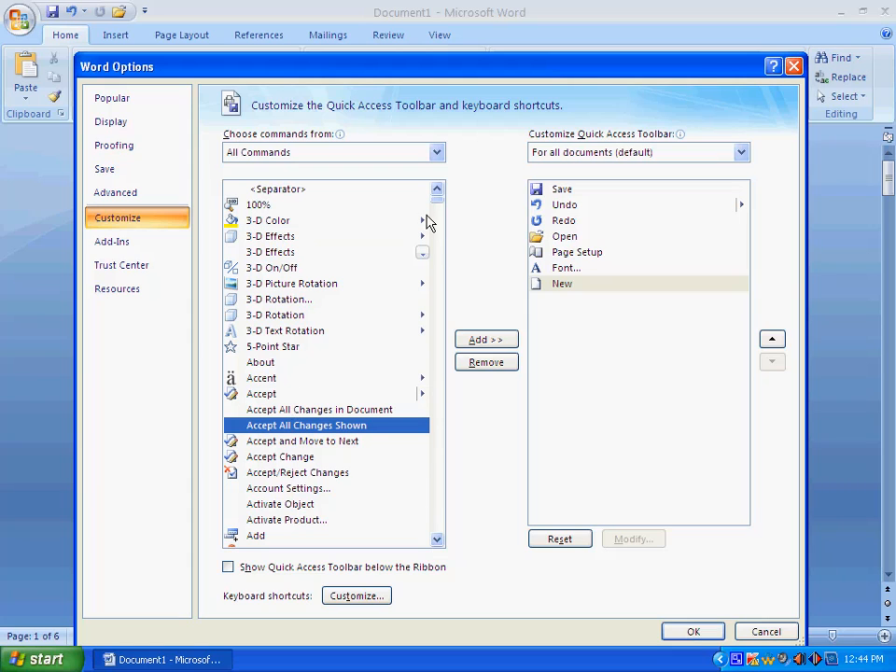
Examine further entries in All Commands and the commands offered by the Office Menu source.
drag(438, 540, 439, 546)
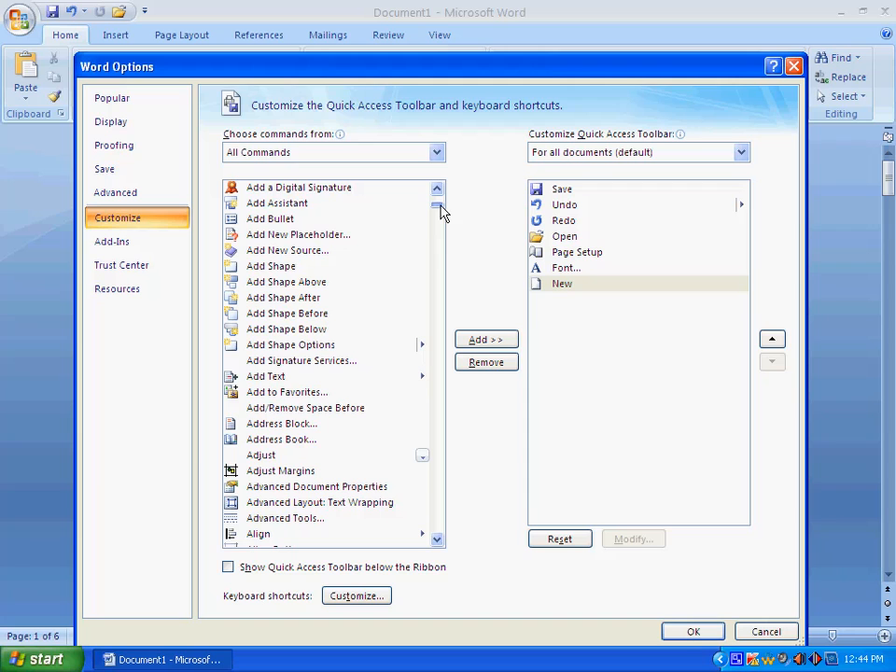
drag(441, 205, 440, 417)
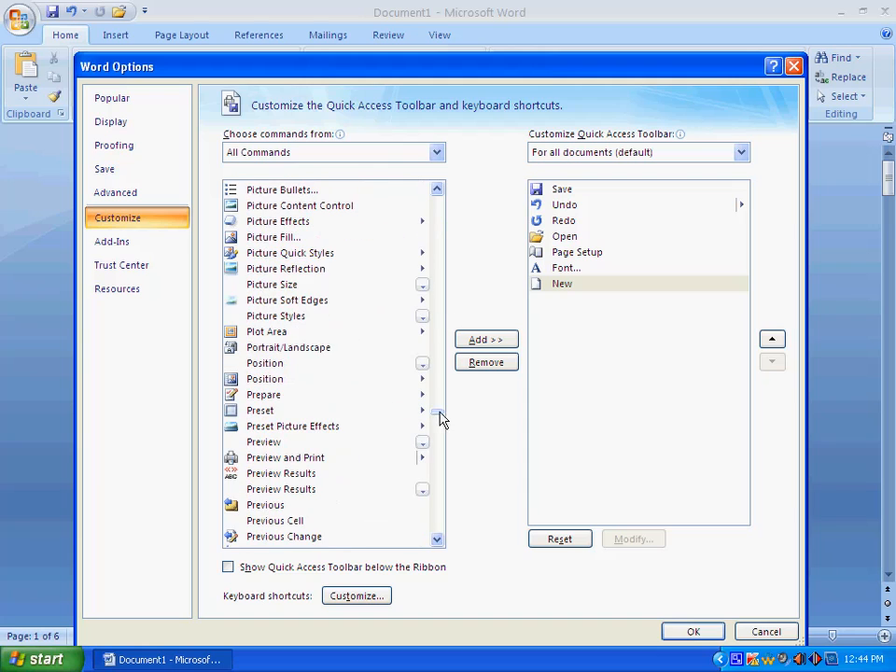
click(332, 154)
click(304, 247)
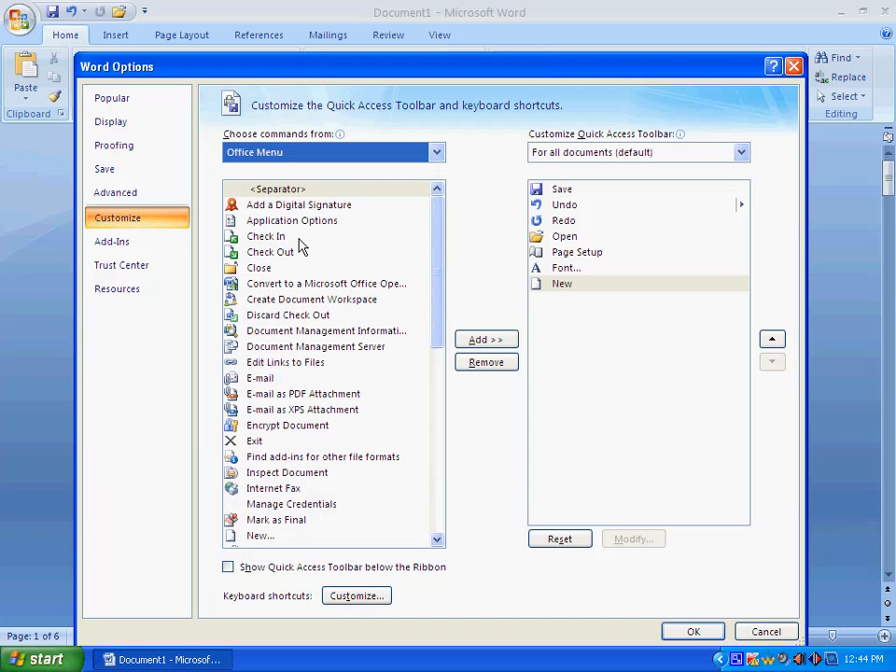
click(285, 206)
click(277, 378)
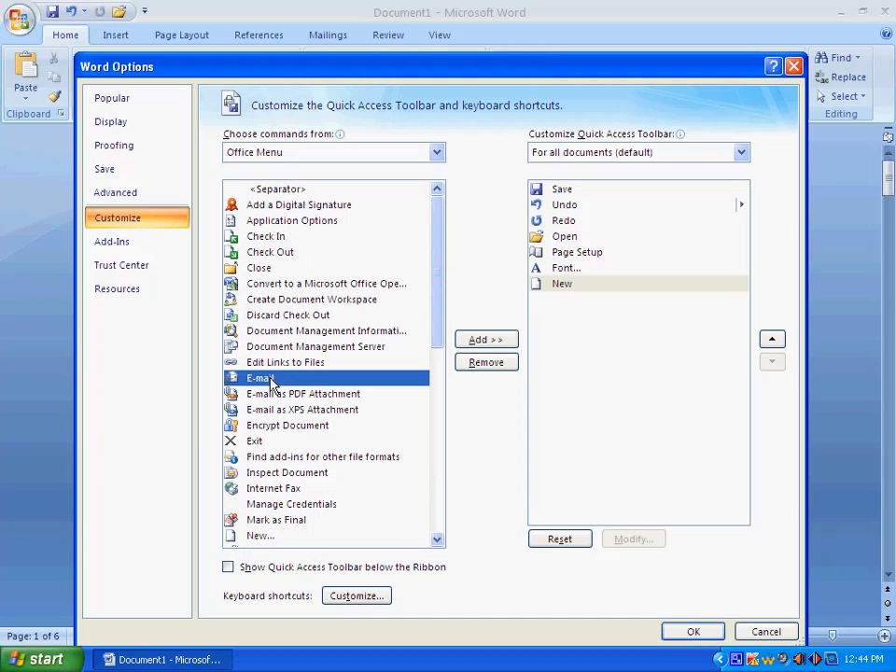
click(278, 473)
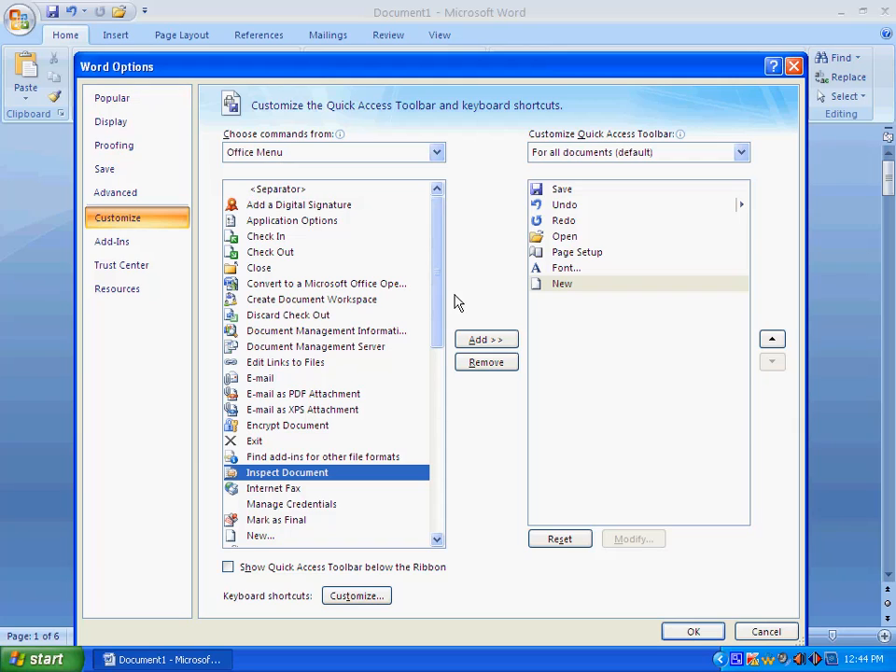
Apply the customized Quick Access Toolbar list containing Page Setup, Font and New.
click(579, 256)
click(573, 270)
click(565, 288)
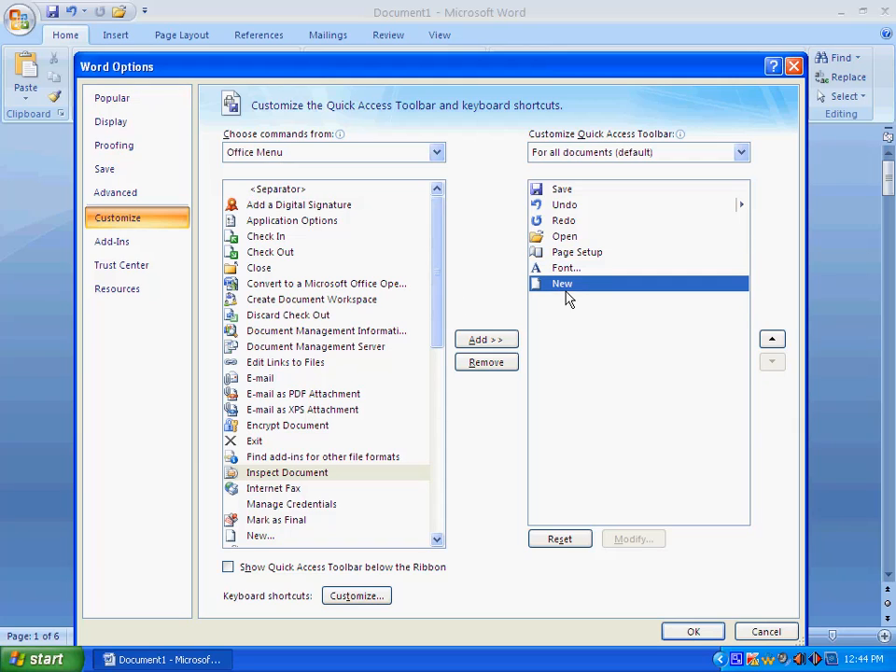
click(692, 632)
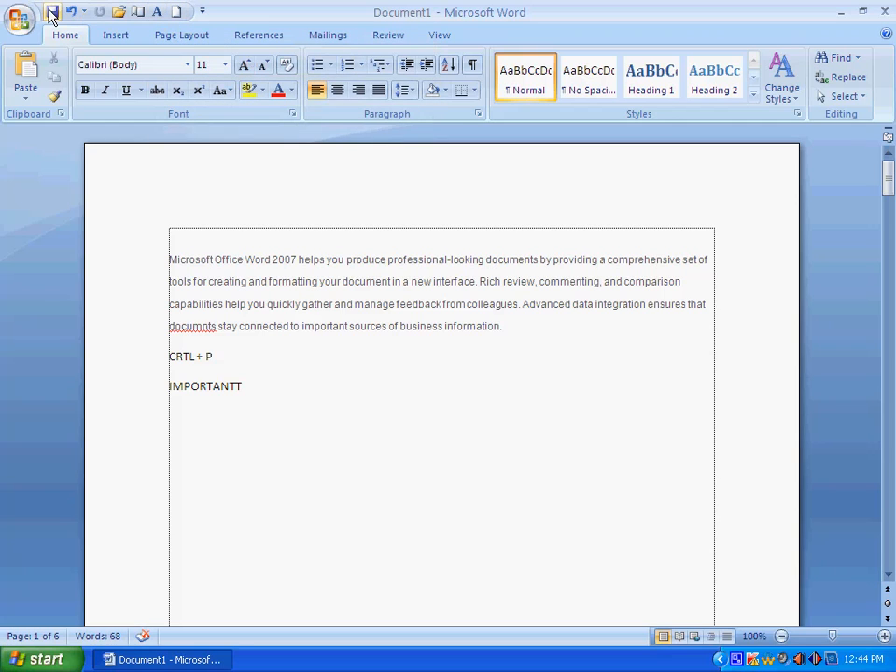
Reopen Word Options at the Customize settings for the Quick Access Toolbar.
click(202, 12)
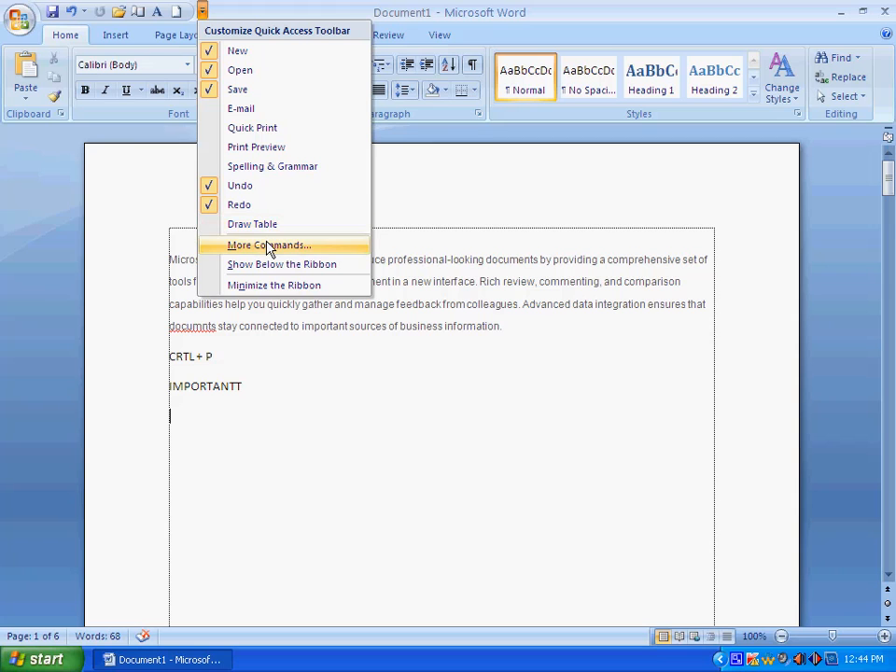
click(18, 20)
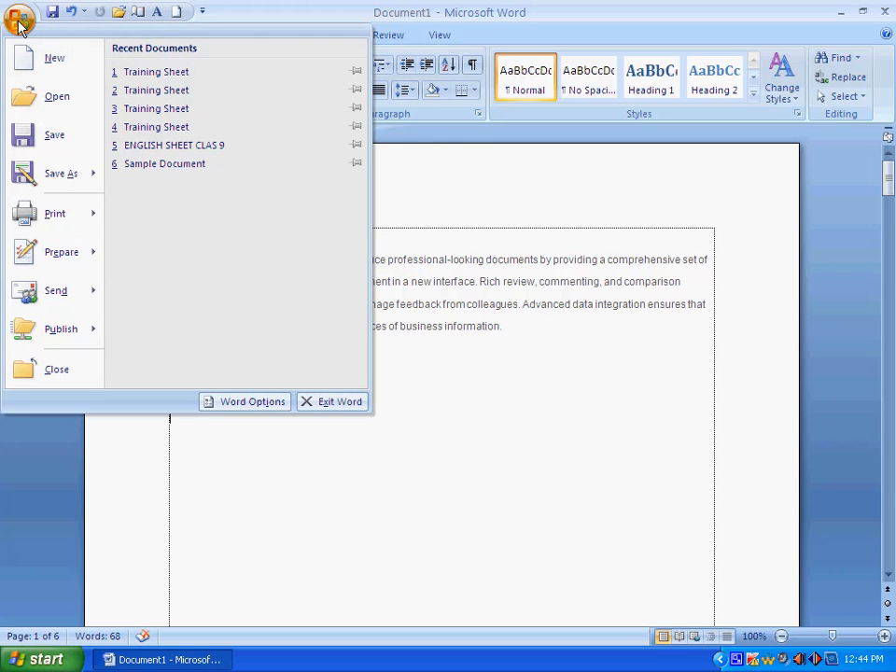
click(259, 401)
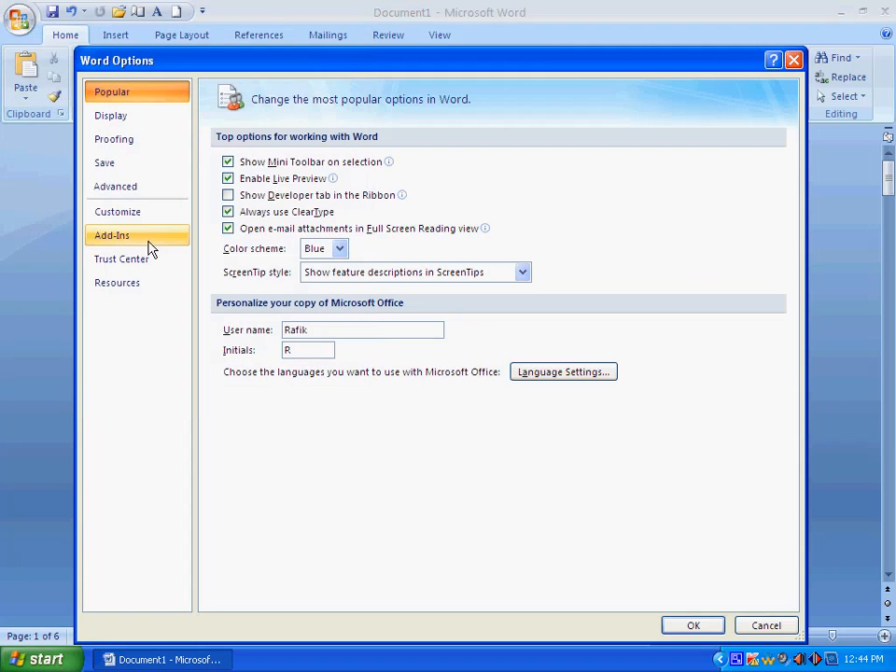
click(141, 213)
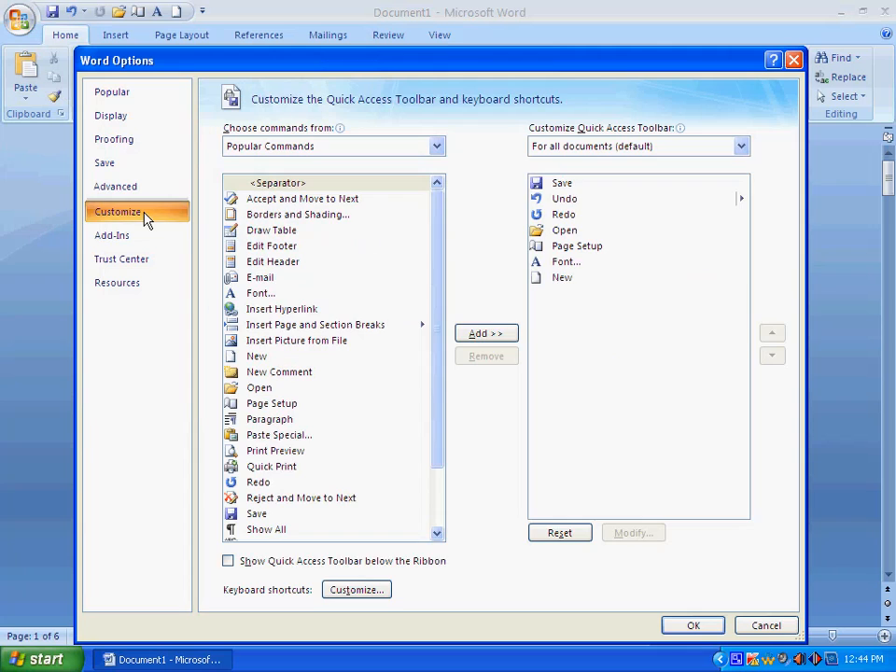
Remove New, Font and Page Setup from the Quick Access Toolbar list and apply the change.
click(566, 265)
click(566, 275)
click(569, 262)
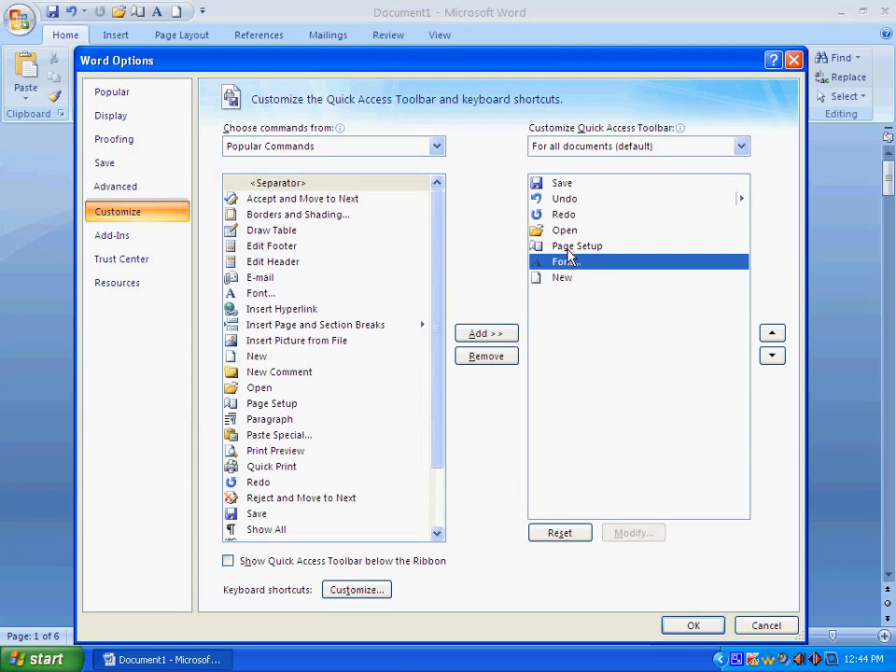
click(570, 250)
click(566, 279)
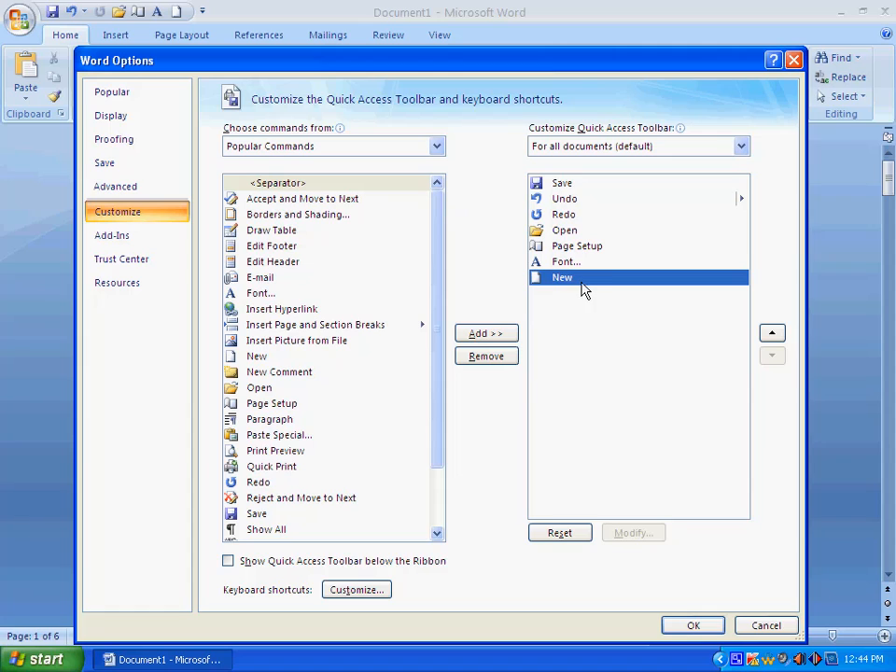
click(486, 356)
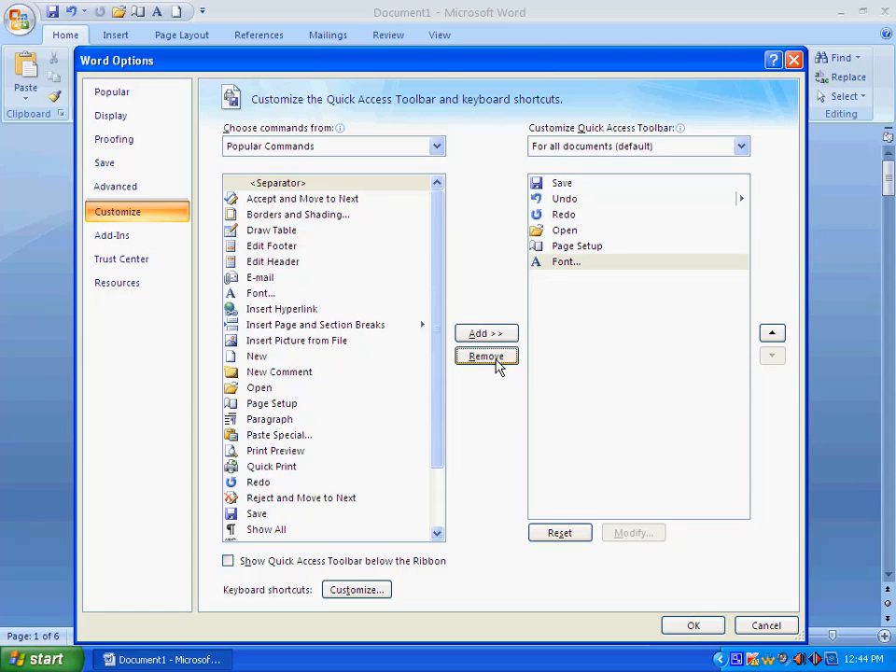
click(565, 264)
click(486, 357)
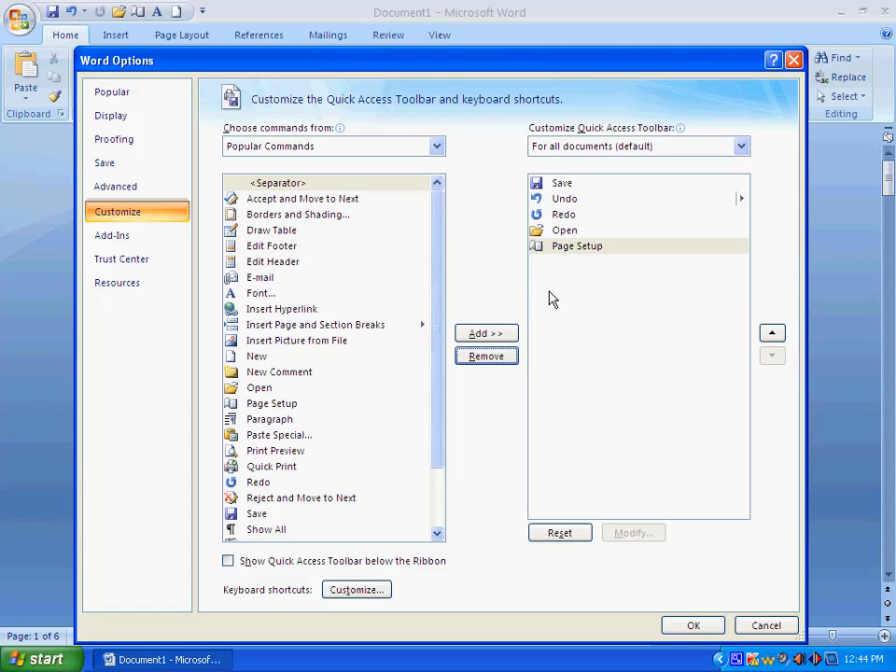
click(564, 249)
click(493, 359)
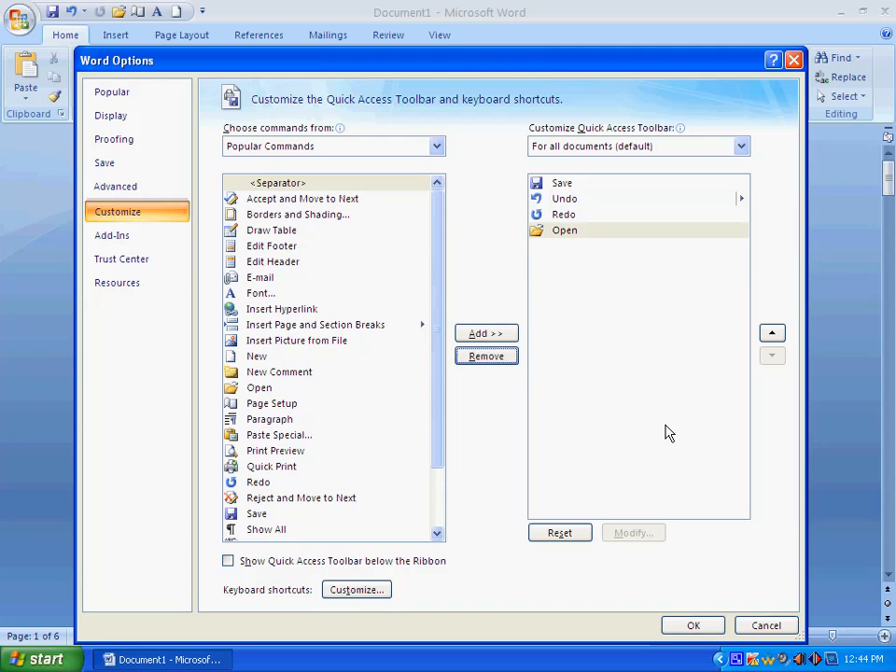
click(693, 627)
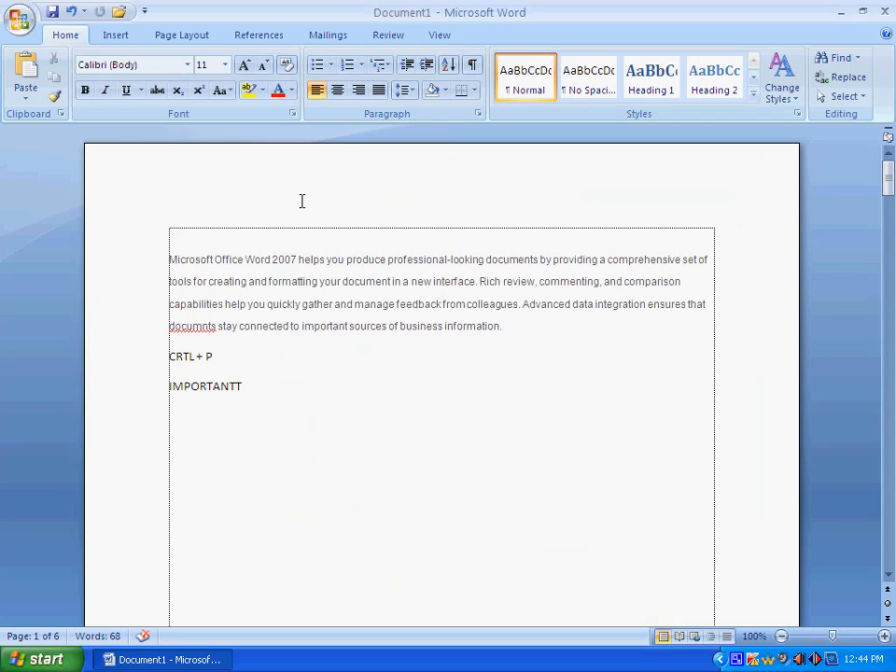